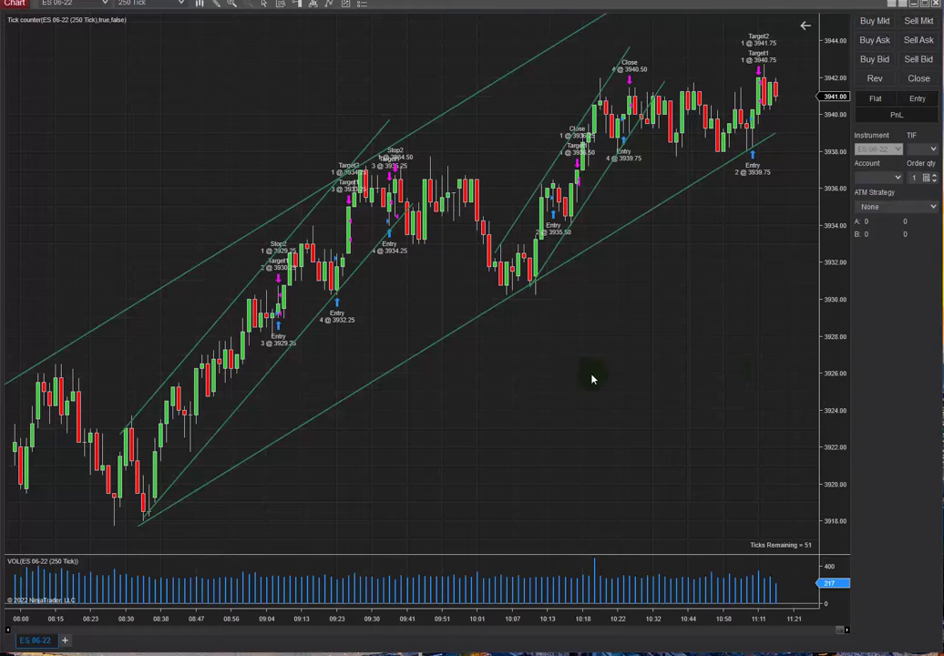
# - Switch the ES 06-22 chart to 500-tick bars
pyautogui.moveTo(0, 54); pyautogui.dragTo(0, 78)
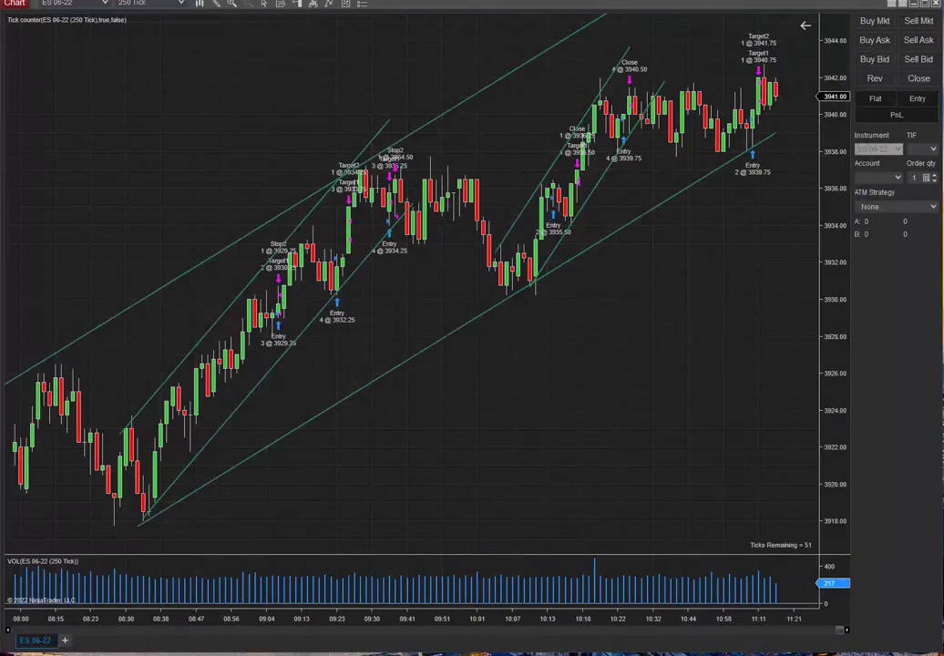
pyautogui.click(181, 6)
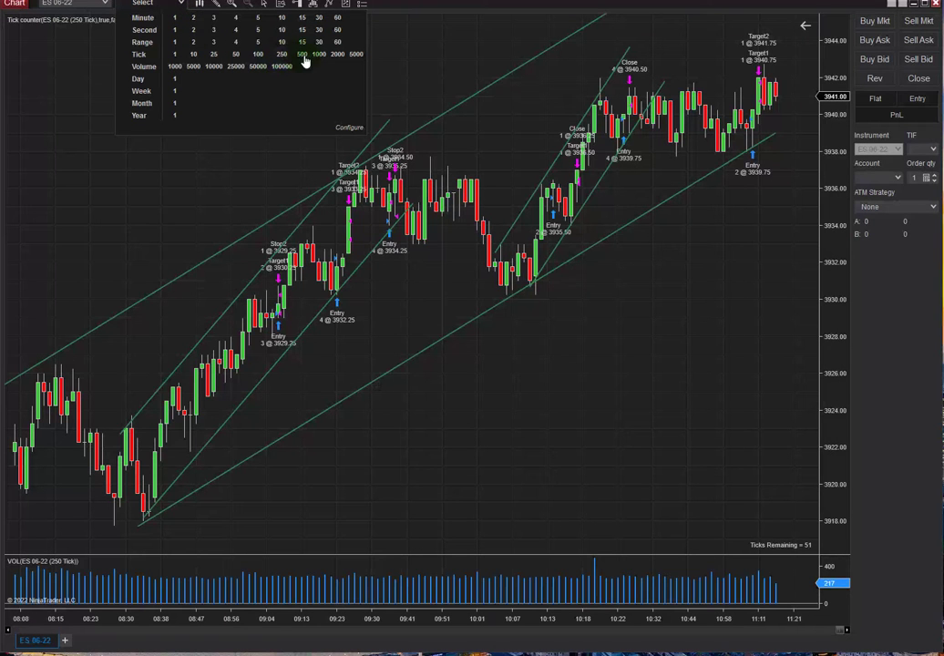
pyautogui.click(302, 55)
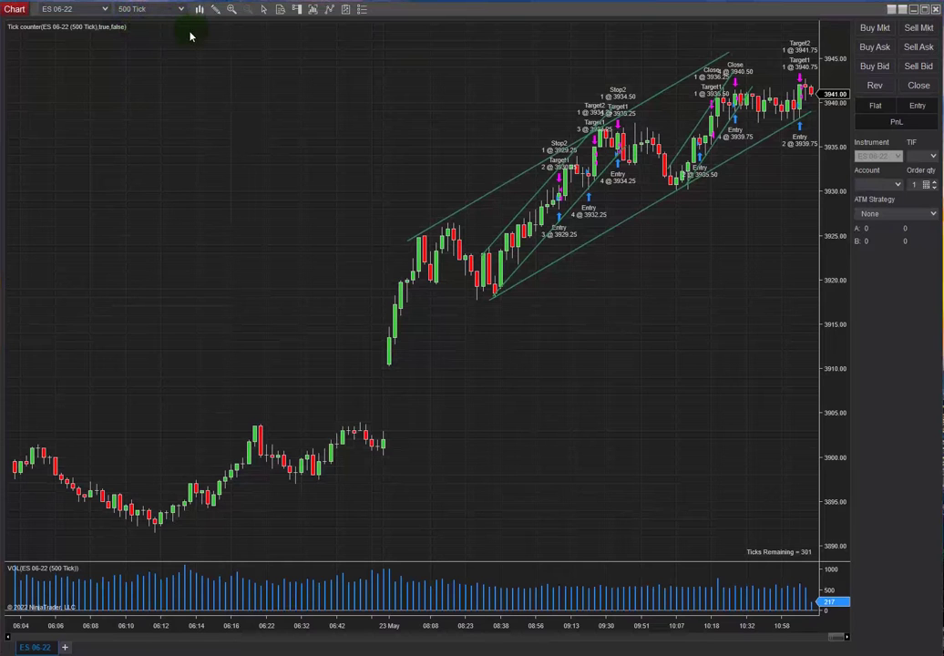
# - Return the chart to 250-tick bars, then bring up and minimize the Trading Journal
pyautogui.click(148, 13)
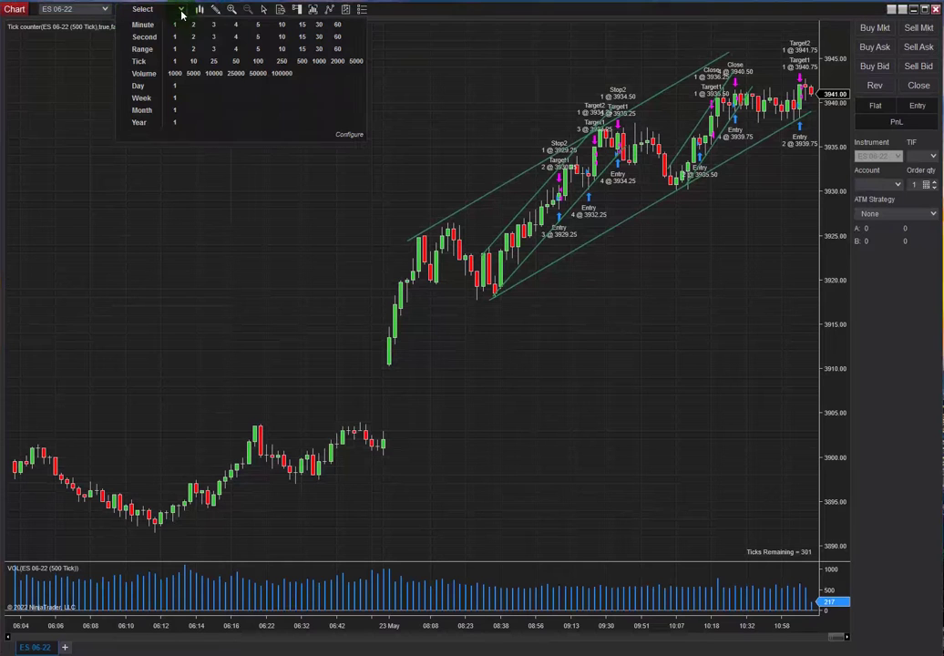
pyautogui.click(282, 62)
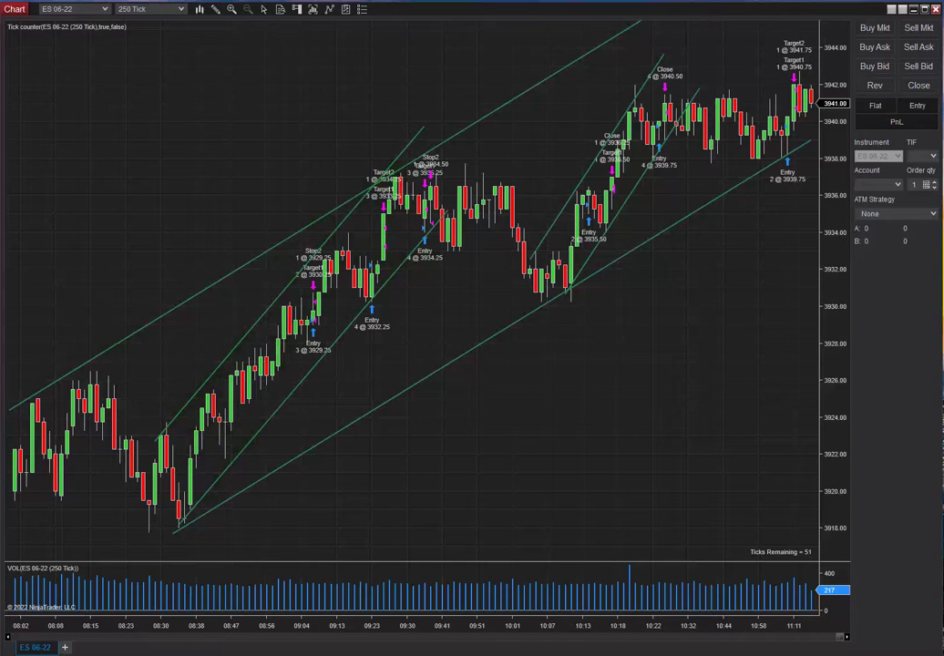
pyautogui.hotkey('alt', 'Tab')
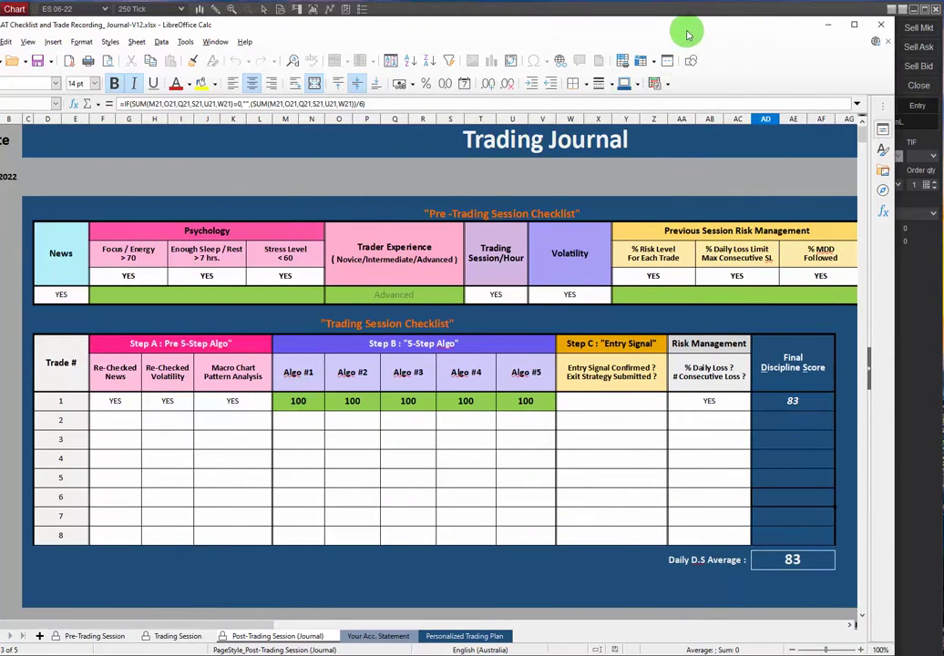
pyautogui.click(828, 24)
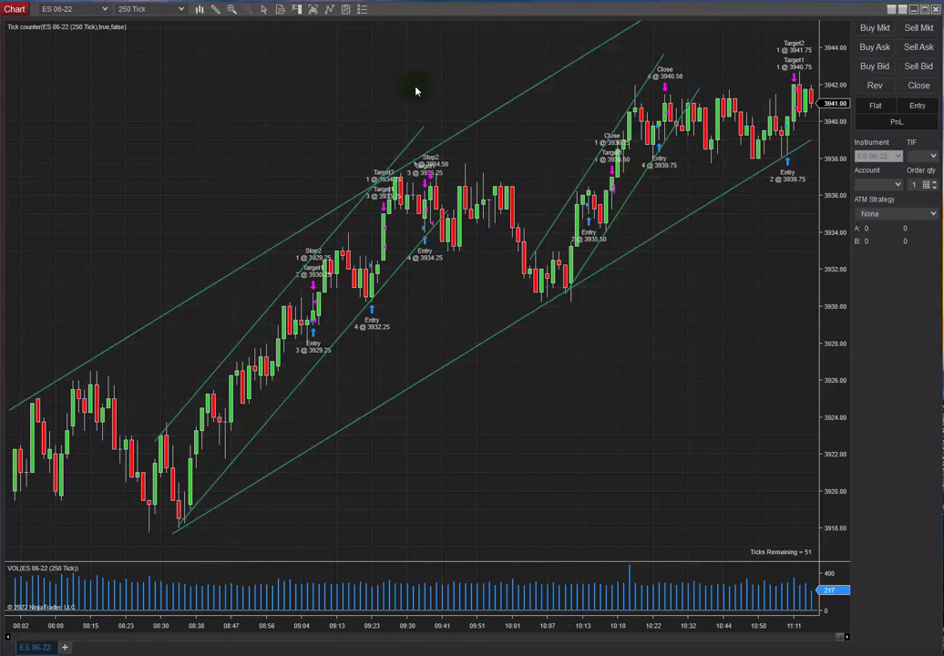
# - Switch the chart to 50-tick bars, closing the price scale settings unchanged
pyautogui.click(181, 9)
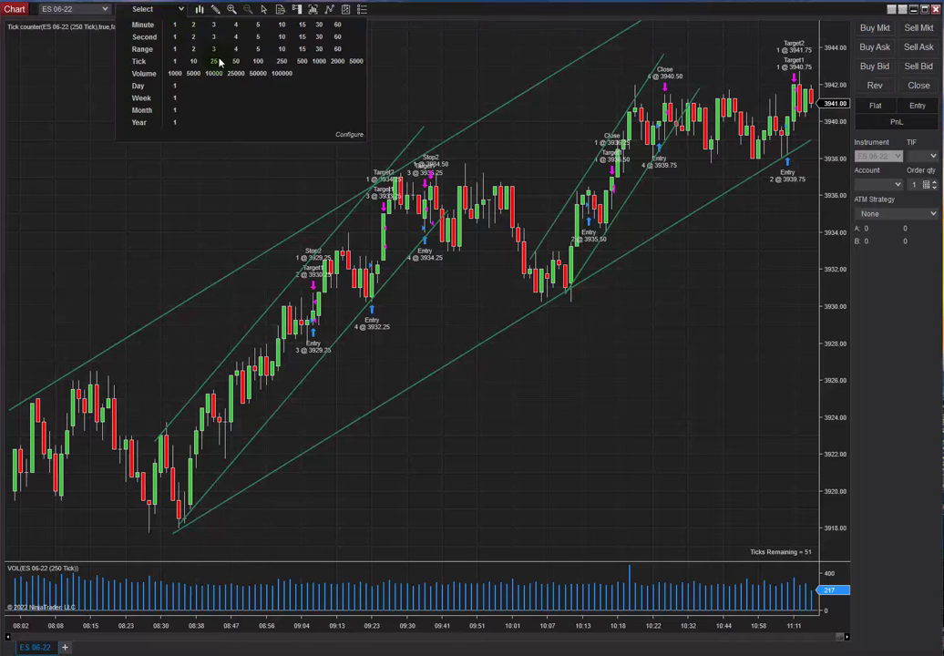
pyautogui.click(237, 63)
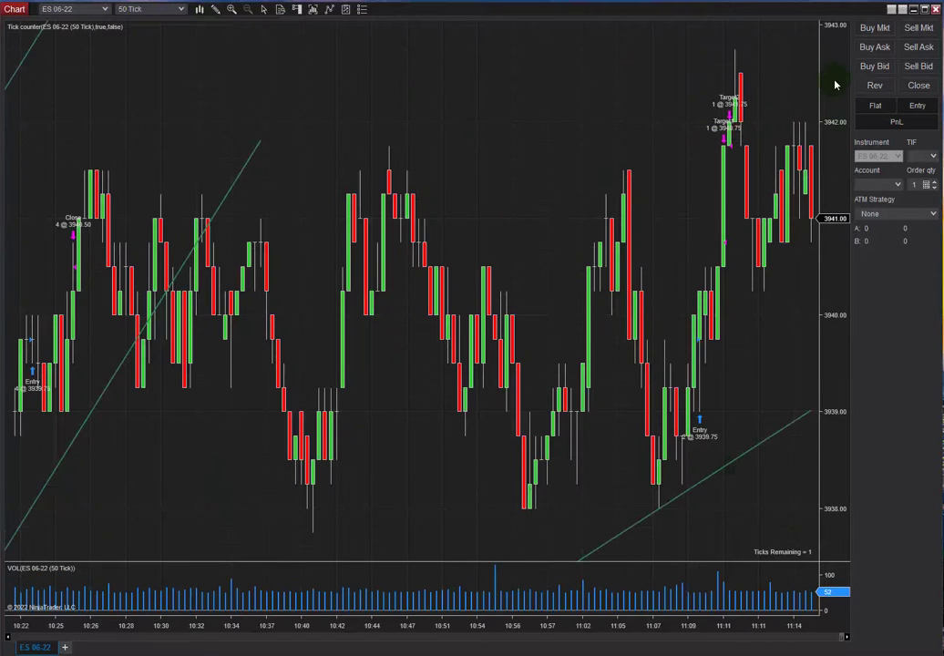
pyautogui.doubleClick(835, 85)
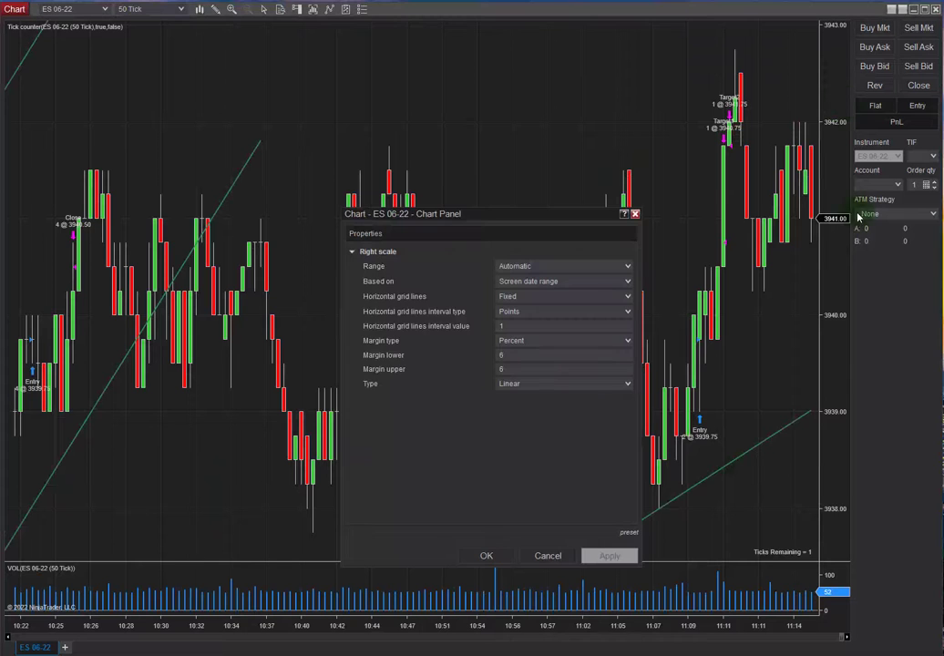
pyautogui.click(636, 216)
pyautogui.scroll(10, 832, 635)
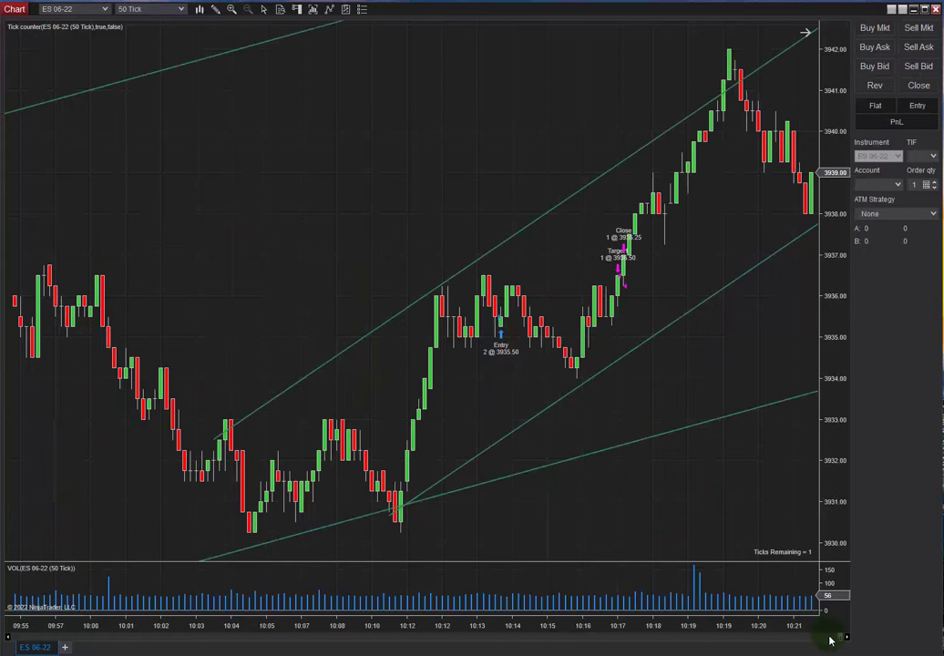
pyautogui.scroll(10, 800, 644)
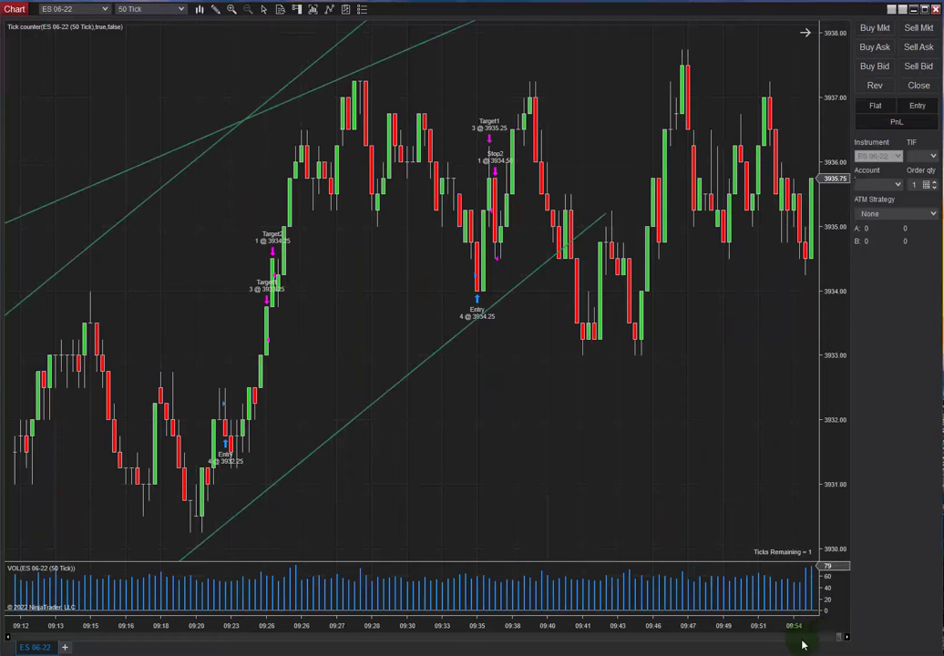
# - Switch to 100-tick bars and pan back to the trades from about 09:09 to 10:19
pyautogui.click(181, 10)
pyautogui.click(259, 62)
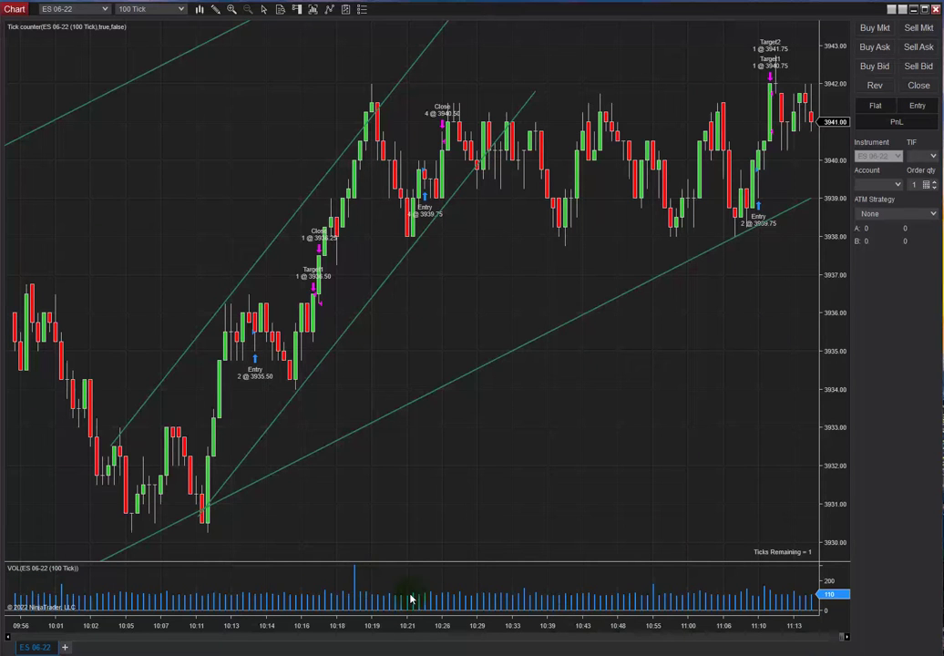
pyautogui.moveTo(453, 488); pyautogui.dragTo(839, 432)
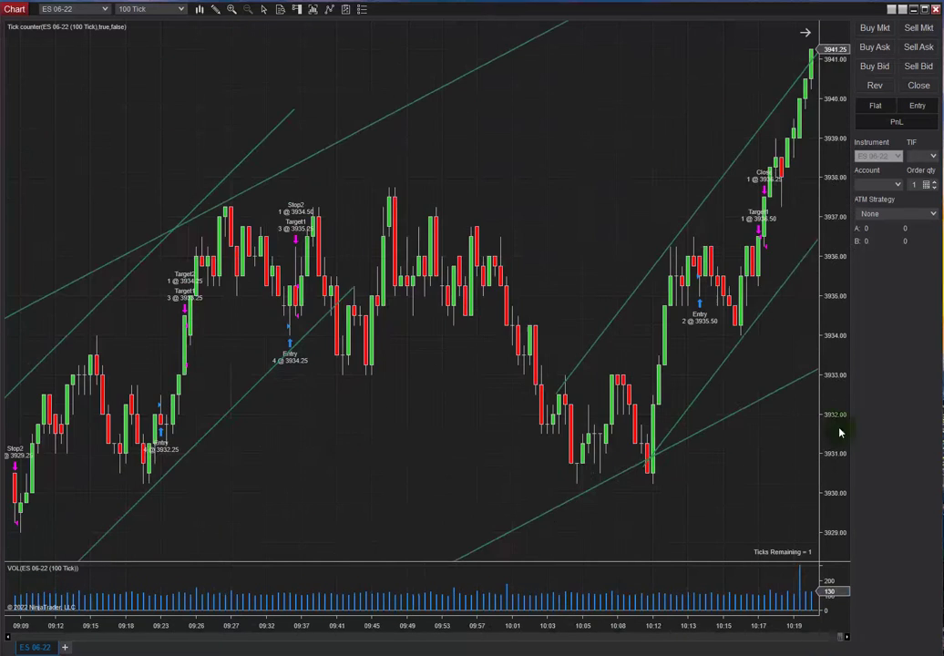
pyautogui.moveTo(358, 451); pyautogui.dragTo(712, 354)
pyautogui.scroll(4, 712, 355)
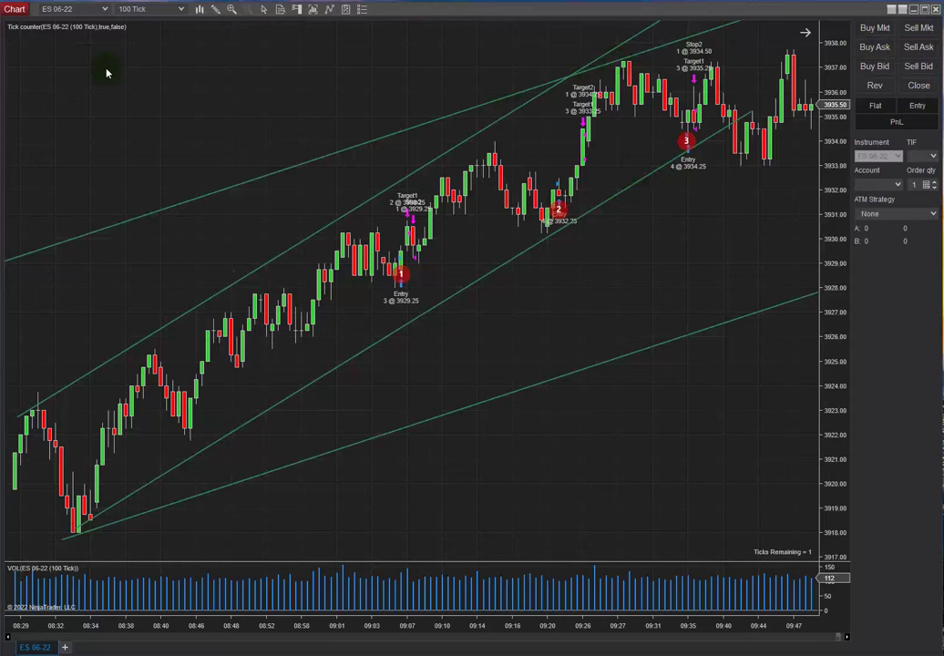
# - Bring the Trading Journal spreadsheet to the front
pyautogui.hotkey('alt', 'Tab')
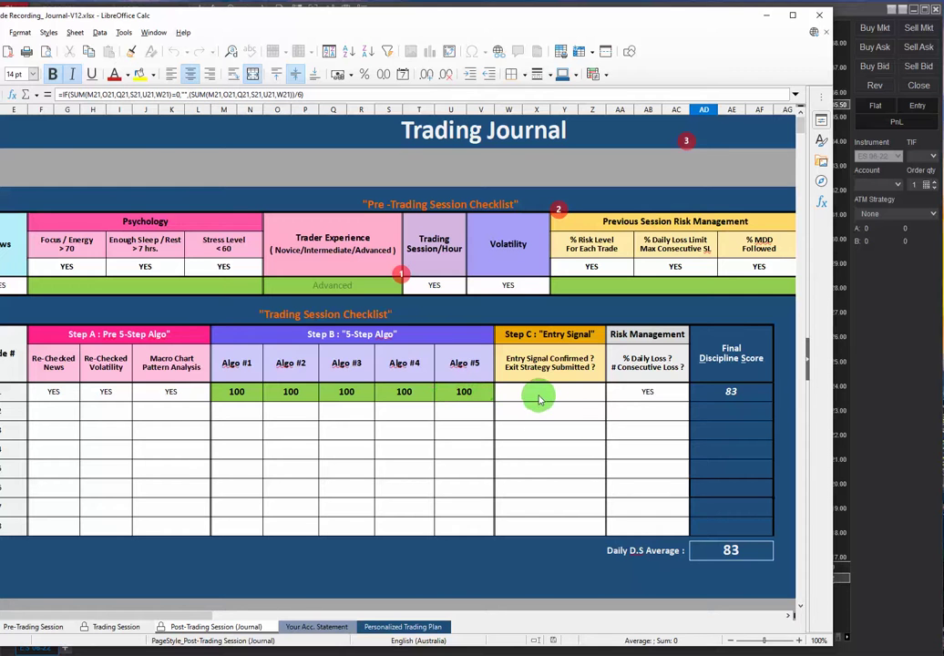
# - Minimize the LibreOffice Calc Trading Journal to reveal the 100 Tick chart
pyautogui.click(766, 14)
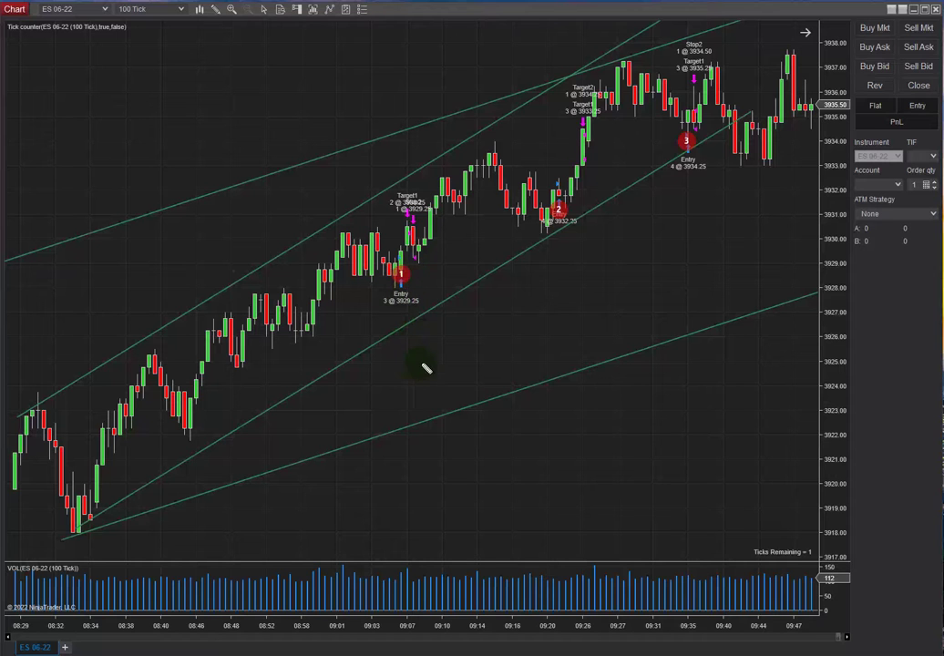
# - Draw red strokes below the entries of trades 1, 2 and 3
pyautogui.moveTo(430, 376); pyautogui.dragTo(402, 373)
pyautogui.moveTo(401, 352); pyautogui.dragTo(437, 350)
pyautogui.moveTo(580, 274); pyautogui.dragTo(542, 283)
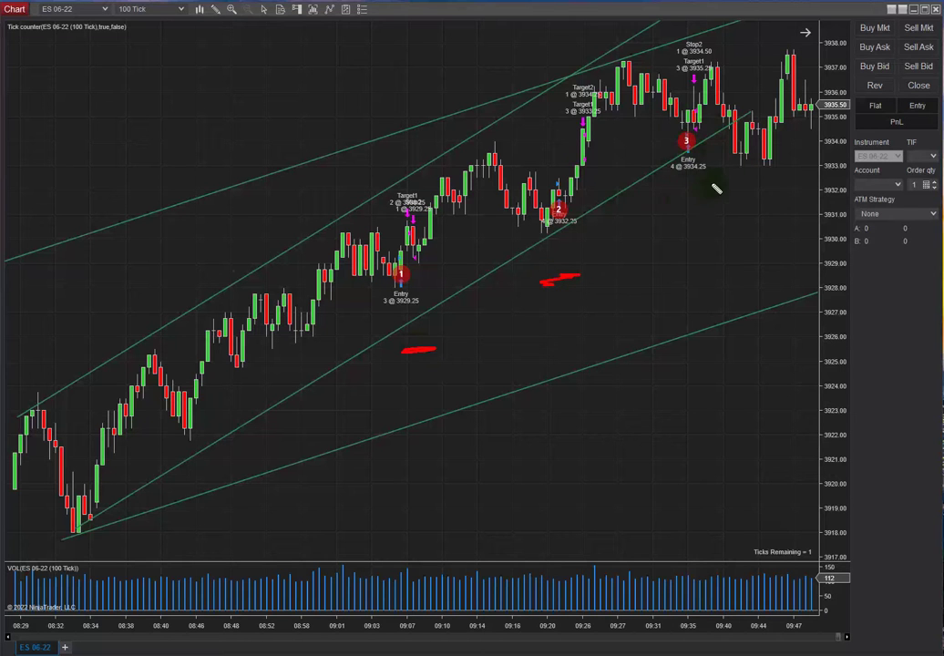
pyautogui.moveTo(708, 194); pyautogui.dragTo(676, 194)
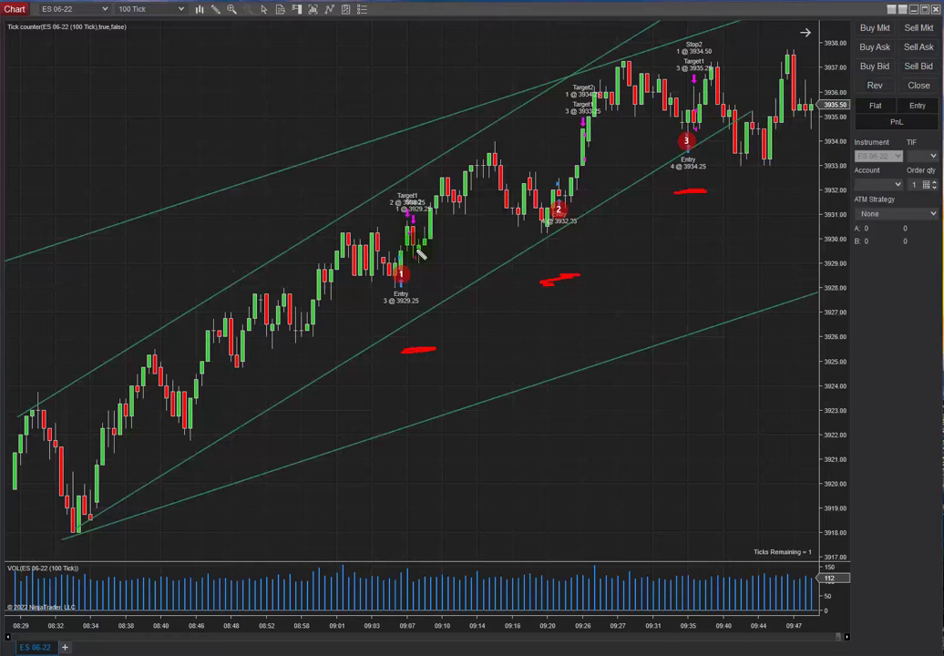
# - Draw red curves after the targets of trades 1–3, then advance to the 09:31–10:43 trades
pyautogui.moveTo(419, 239); pyautogui.dragTo(462, 202)
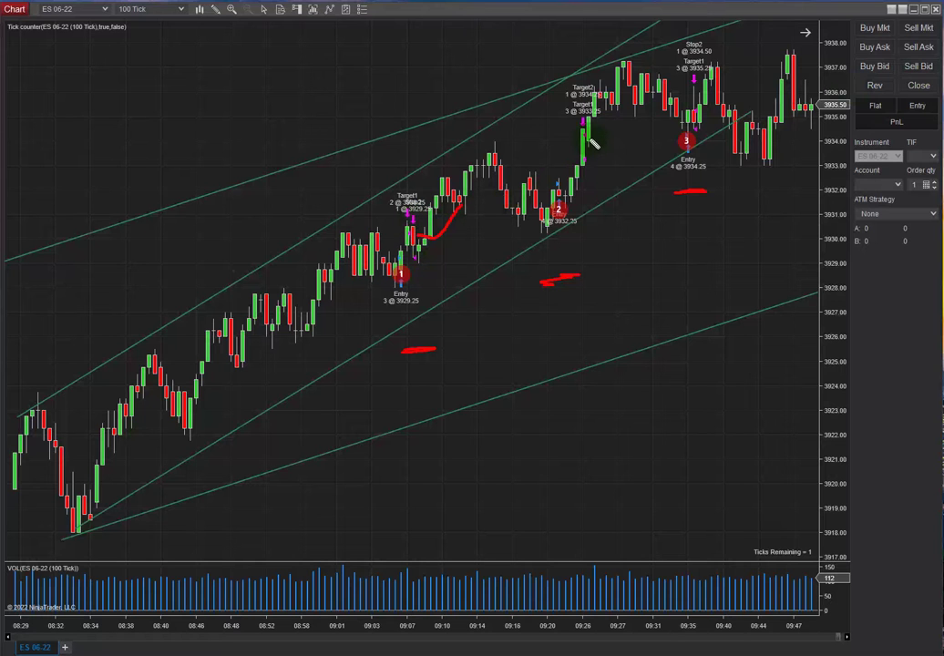
pyautogui.moveTo(591, 146)
pyautogui.mouseDown()
pyautogui.moveTo(615, 123)
pyautogui.moveTo(620, 131)
pyautogui.mouseUp()
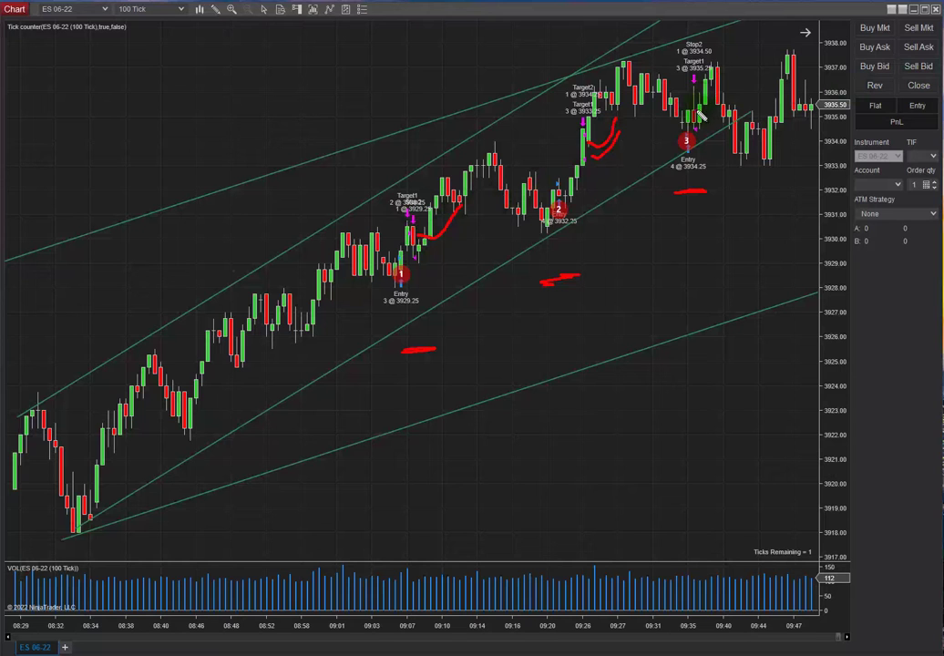
pyautogui.moveTo(700, 121)
pyautogui.mouseDown()
pyautogui.moveTo(735, 84)
pyautogui.moveTo(738, 107)
pyautogui.mouseUp()
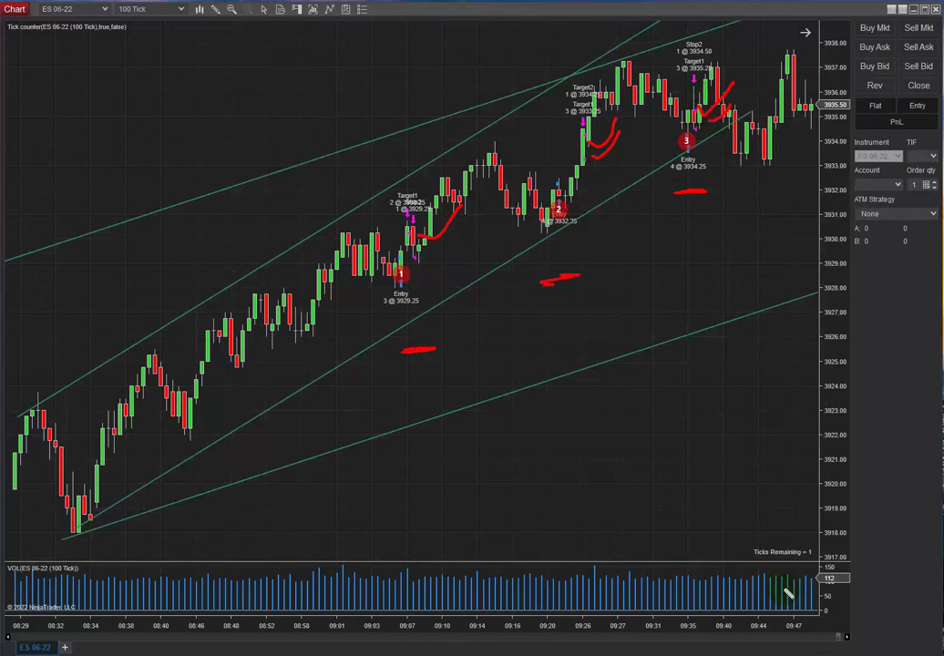
pyautogui.moveTo(847, 638); pyautogui.dragTo(849, 637)
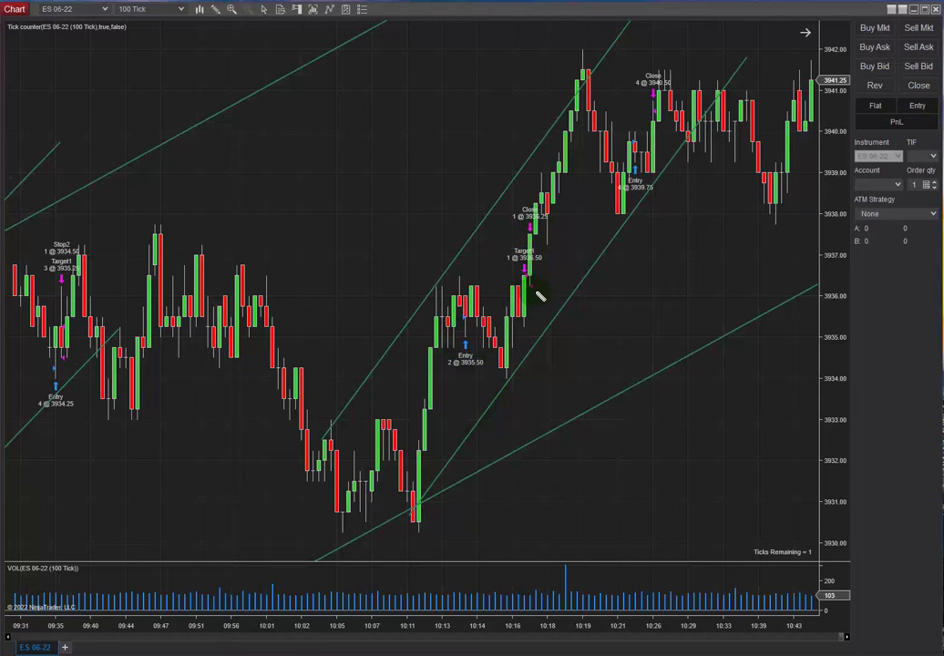
# - Draw red curves beside the 10:16 target and label the 10:21 entry as trade 2
pyautogui.moveTo(556, 258); pyautogui.dragTo(540, 274)
pyautogui.moveTo(570, 221); pyautogui.dragTo(543, 234)
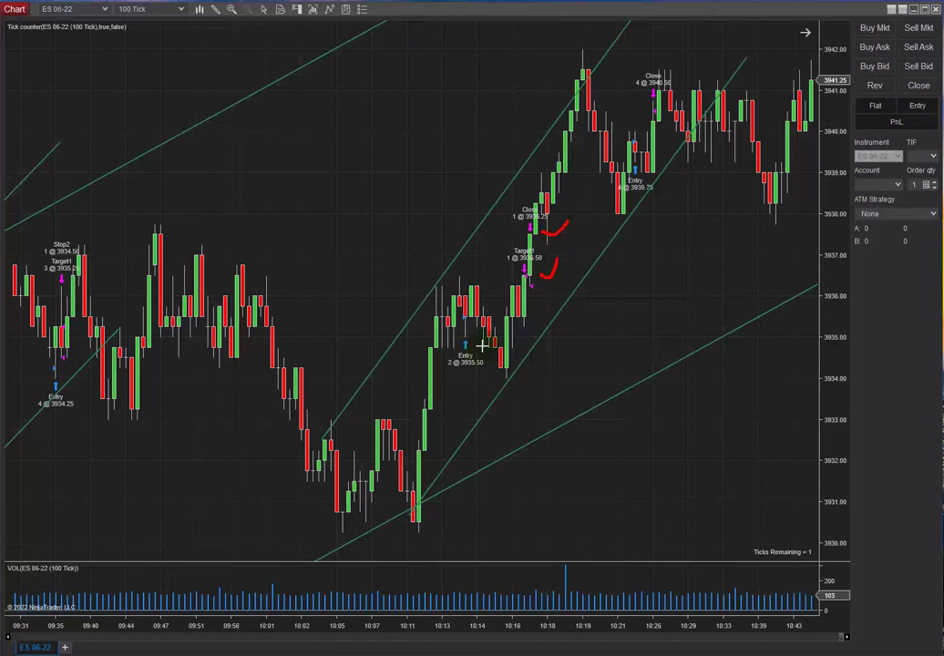
pyautogui.click(639, 179)
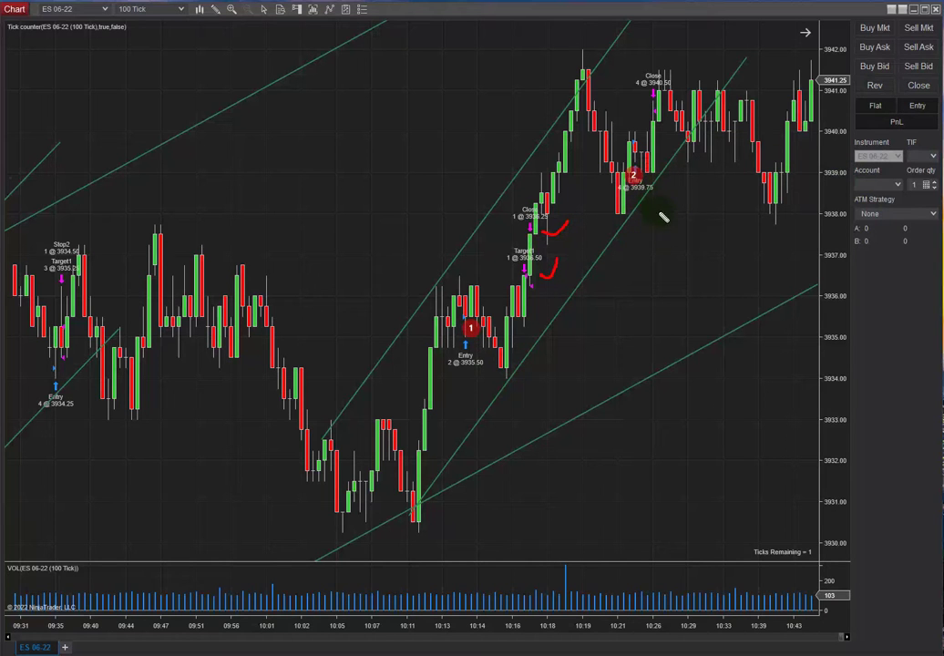
# - Mark below the 10:21 entry and after the 10:26 close in red, then scroll to 11:13
pyautogui.moveTo(665, 235)
pyautogui.mouseDown()
pyautogui.moveTo(686, 237)
pyautogui.moveTo(634, 241)
pyautogui.mouseUp()
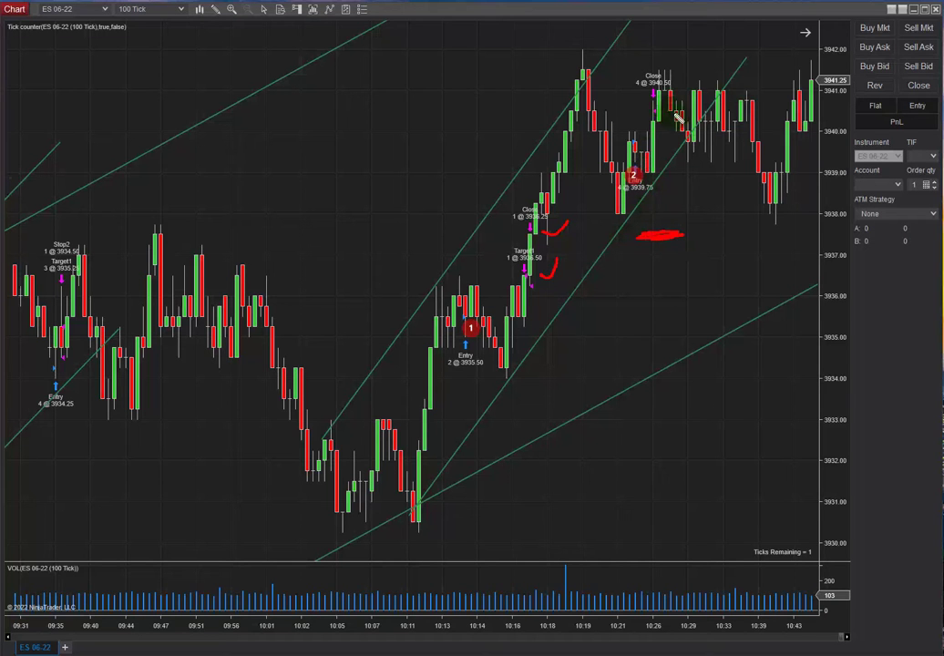
pyautogui.moveTo(675, 114)
pyautogui.mouseDown()
pyautogui.moveTo(696, 95)
pyautogui.moveTo(673, 72)
pyautogui.mouseUp()
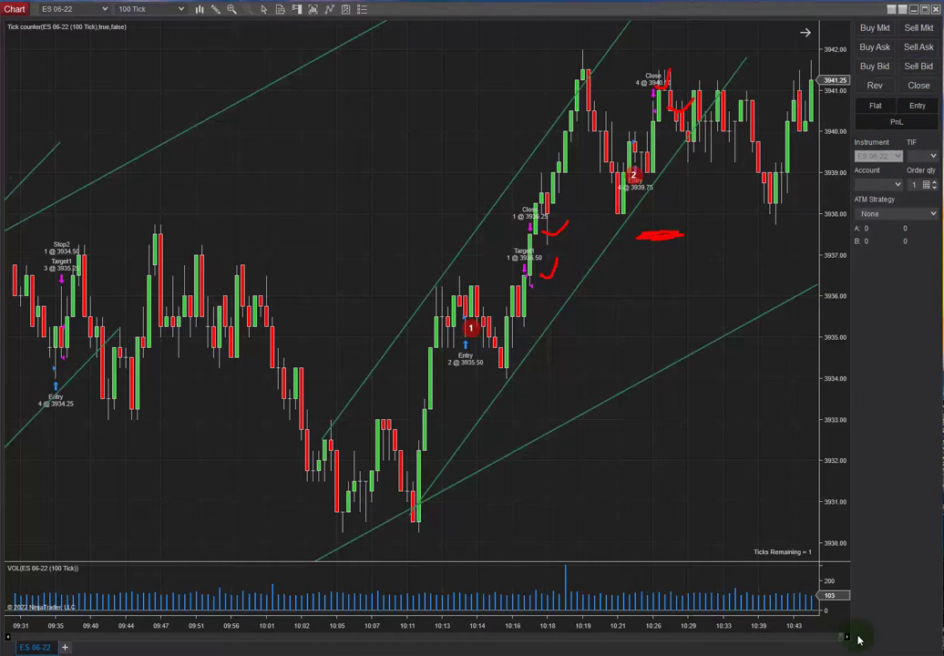
pyautogui.scroll(-3, 848, 637)
pyautogui.scroll(-5, 848, 638)
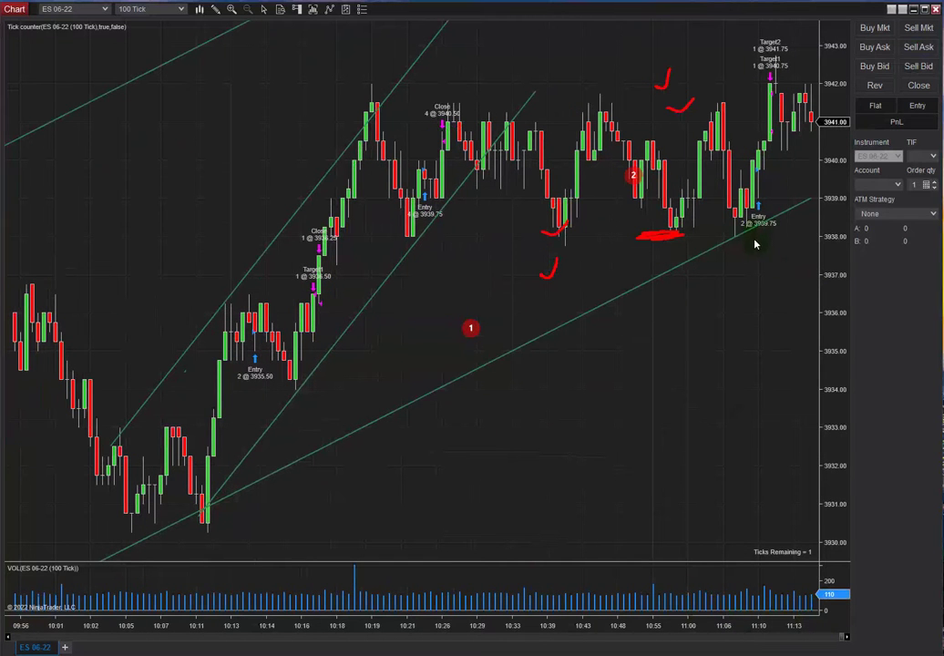
# - Review the trades on 250 Tick bars, then switch the chart back to 100 Tick
pyautogui.click(157, 11)
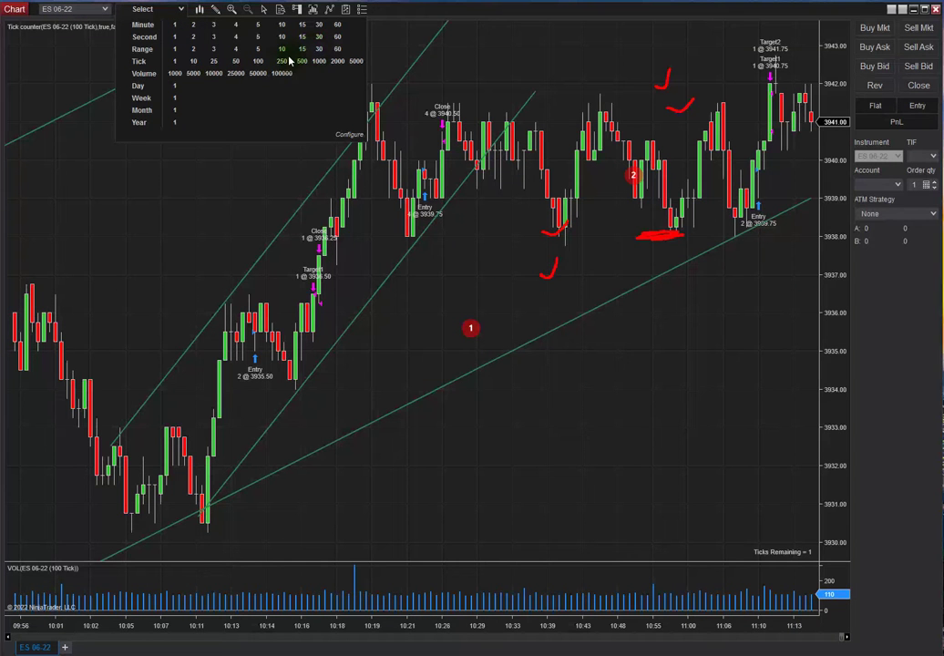
pyautogui.click(280, 62)
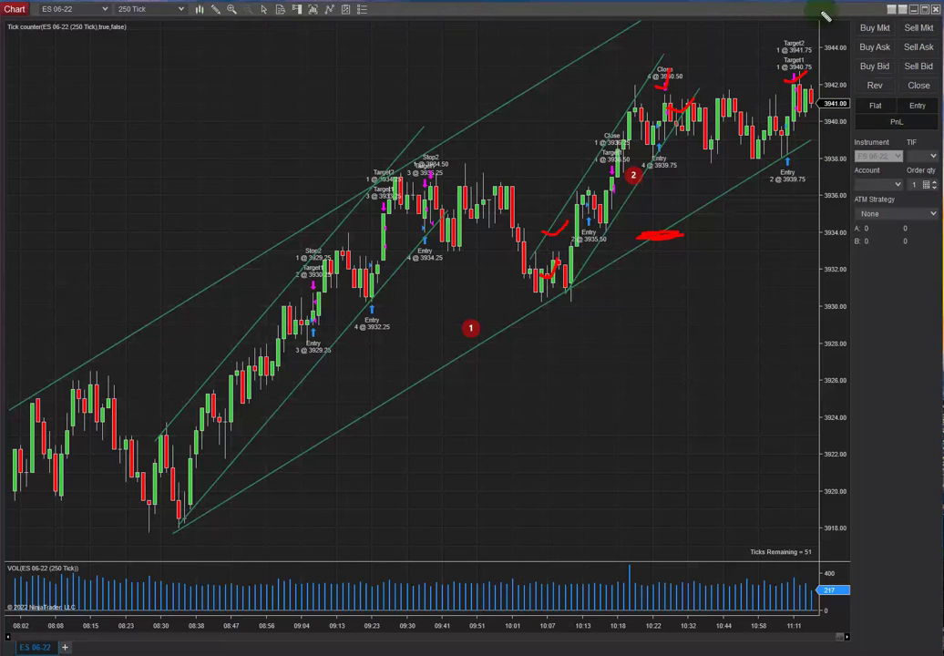
pyautogui.click(182, 11)
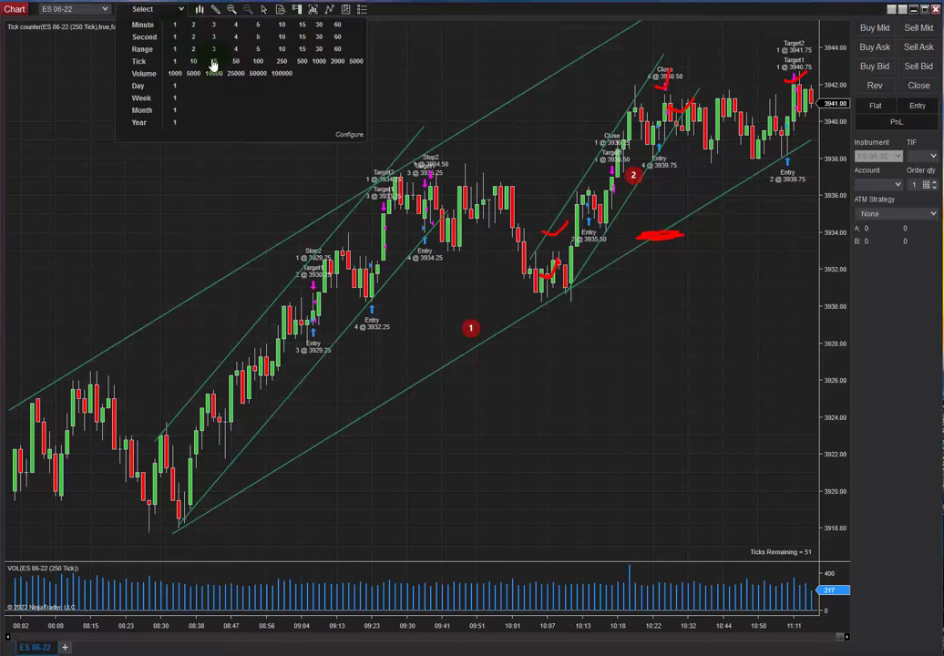
pyautogui.click(259, 62)
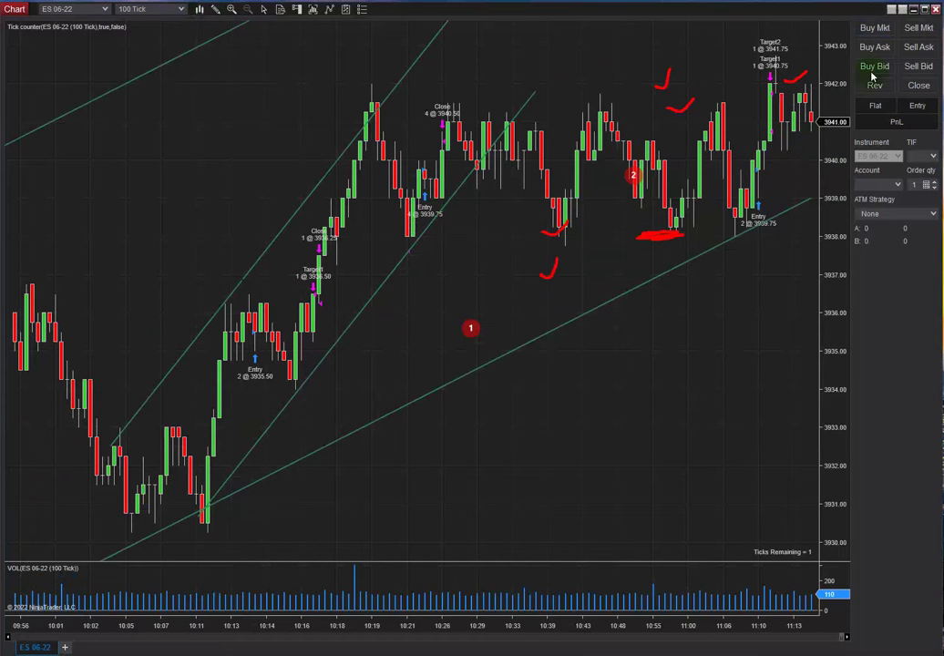
# - Label the 11:10 entry at 3939.75 as trade 3, with red strokes over the latest bars and below it
pyautogui.moveTo(782, 124); pyautogui.dragTo(809, 109)
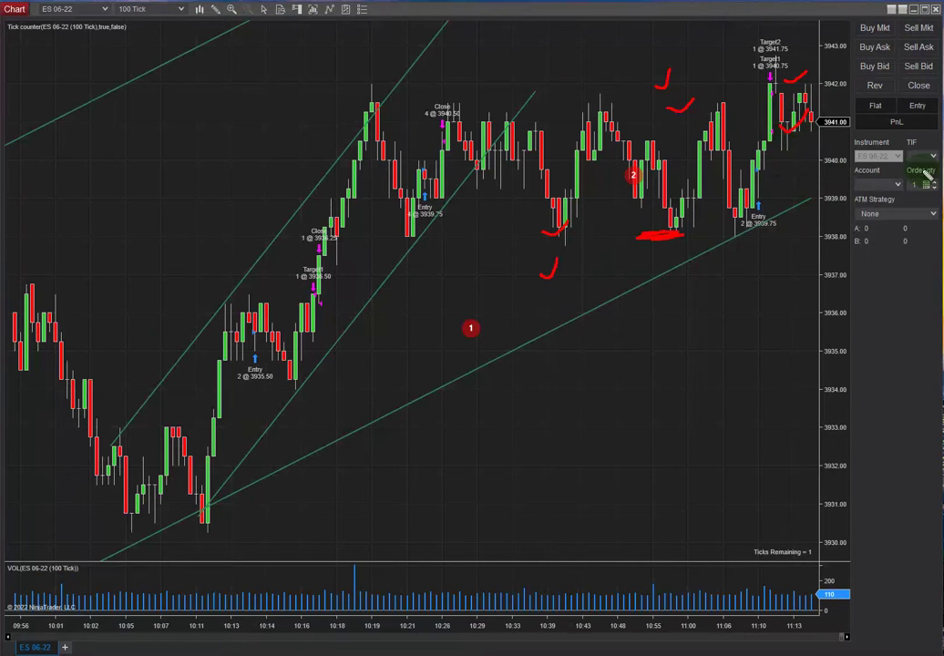
pyautogui.click(767, 176)
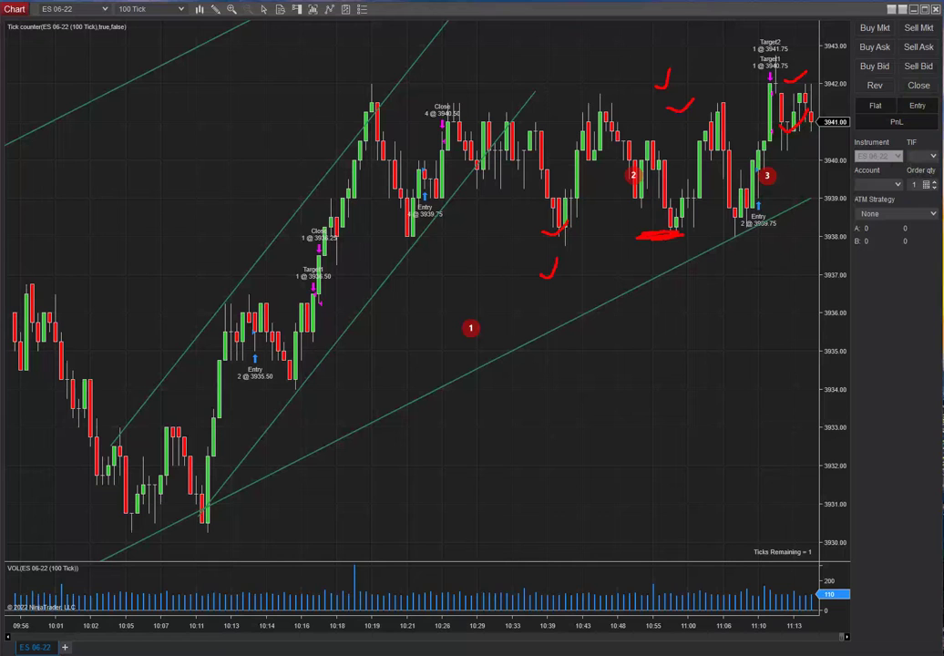
pyautogui.moveTo(759, 302)
pyautogui.mouseDown()
pyautogui.moveTo(737, 297)
pyautogui.moveTo(730, 315)
pyautogui.mouseUp()
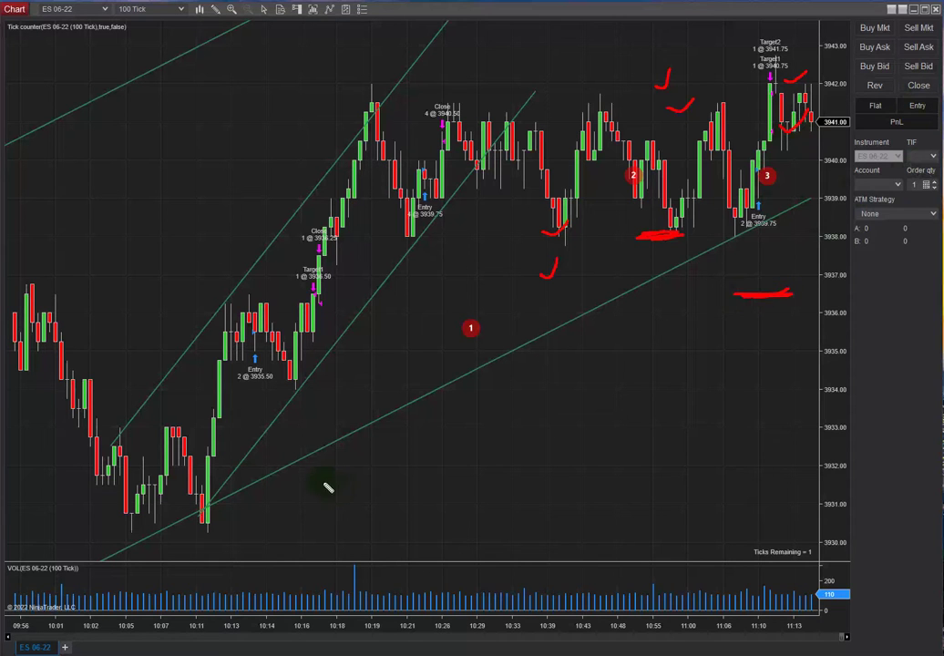